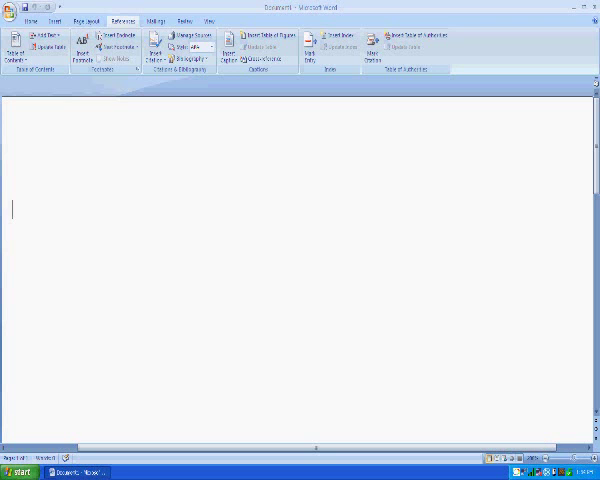
{"action": "type", "text": "Hello yo"}
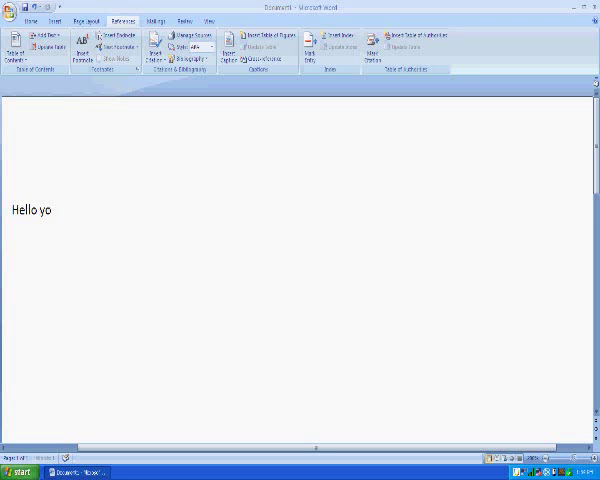
{"action": "type", "text": "utube."}
{"action": "type", "text": ".. Its"}
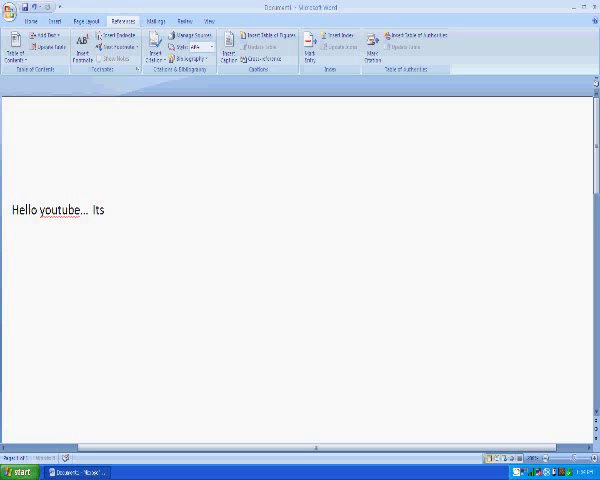
{"action": "type", "text": " me Austi"}
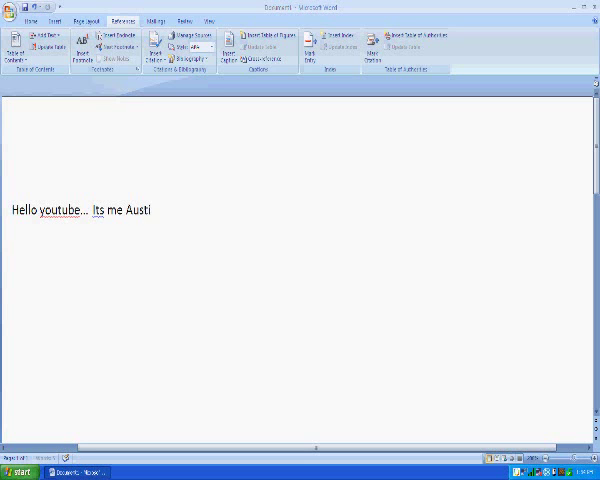
{"action": "type", "text": "n."}
{"action": "type", "text": "Im in"}
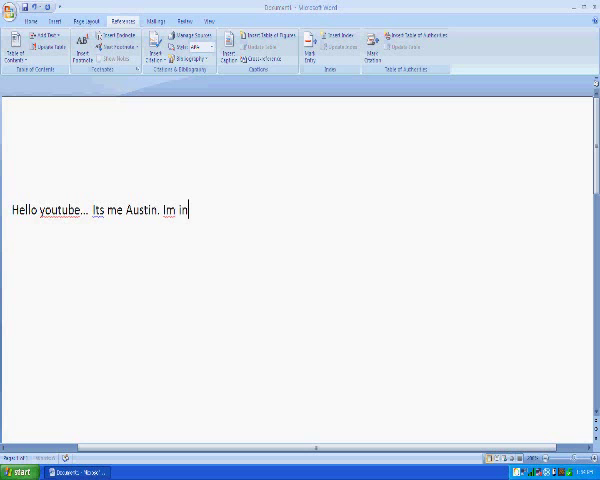
{"action": "type", "text": " a s"}
{"action": "type", "text": "tupid "}
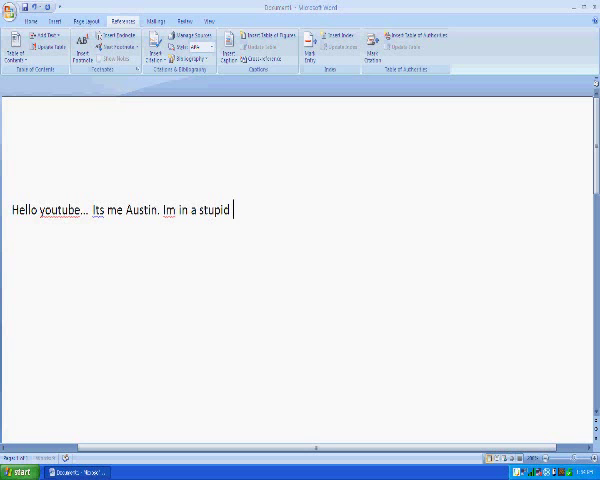
{"action": "type", "text": "meeting"}
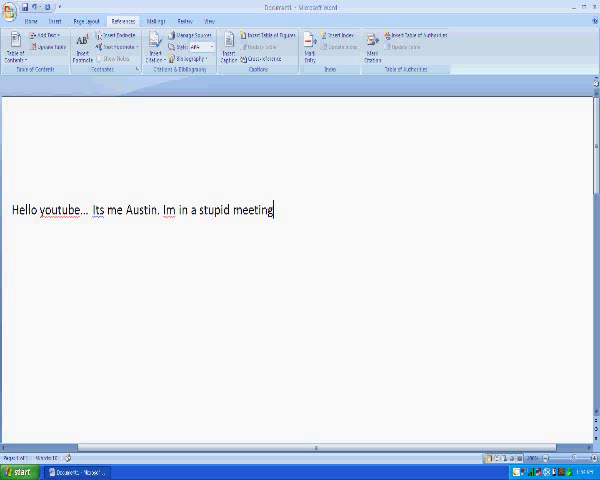
{"action": "type", "text": "."}
- Write 'Hello youtube... Its me Austin. Im in a stupid meeting.' and begin a new line
{"action": "key", "text": "Return"}
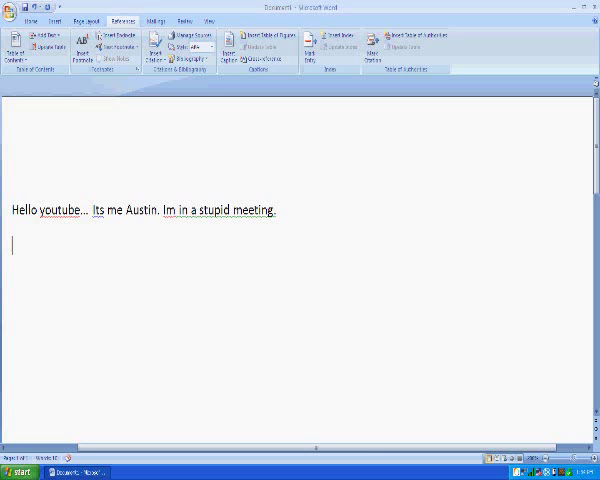
{"action": "type", "text": "Its "}
{"action": "type", "text": "REEEEEAA"}
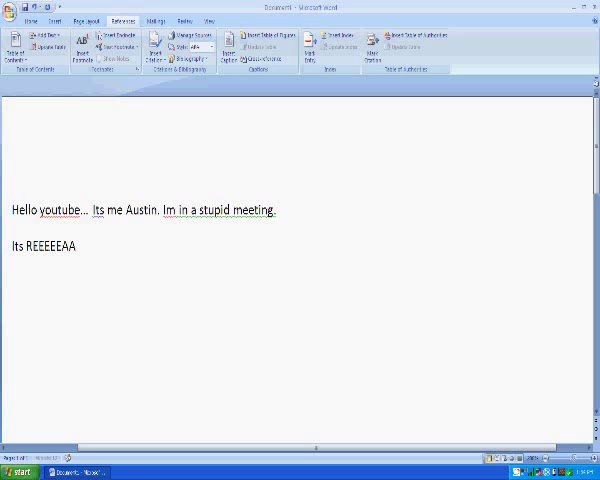
{"action": "type", "text": "AAAAALY "}
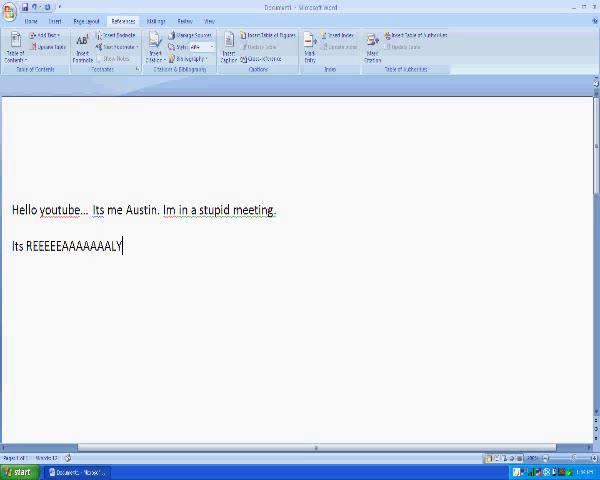
{"action": "type", "text": "boo"}
{"action": "type", "text": "ring."}
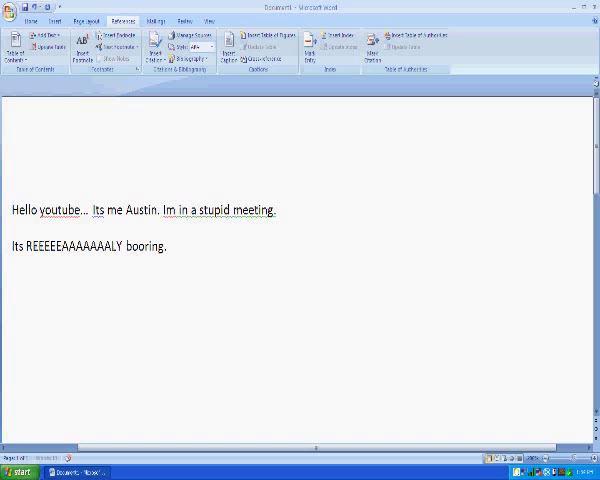
{"action": "type", "text": " S"}
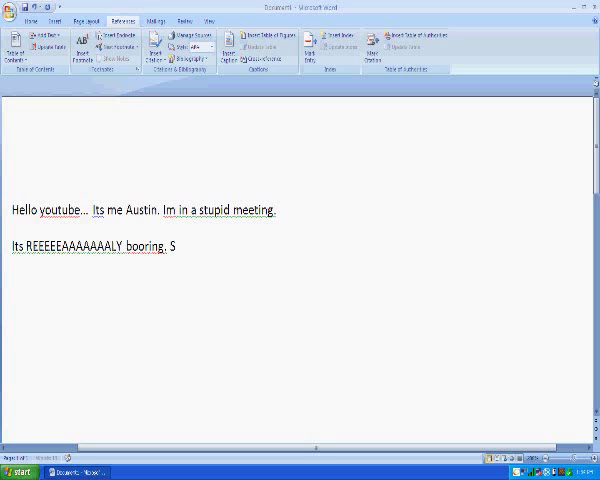
{"action": "type", "text": "o I"}
{"action": "type", "text": " star"}
{"action": "type", "text": "ted typ"}
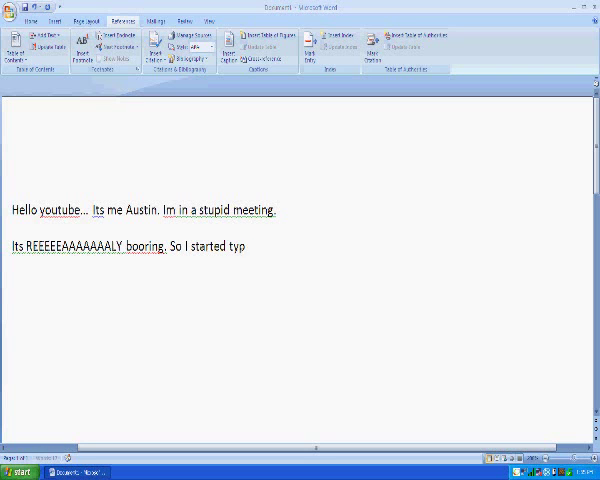
{"action": "type", "text": "ing"}
{"action": "type", "text": "."}
- Add the line 'Its REEEEEAAAAAAALY booring. So I started typing.' and begin a new paragraph
{"action": "key", "text": "Return"}
{"action": "type", "text": "It"}
{"action": "type", "text": "s most"}
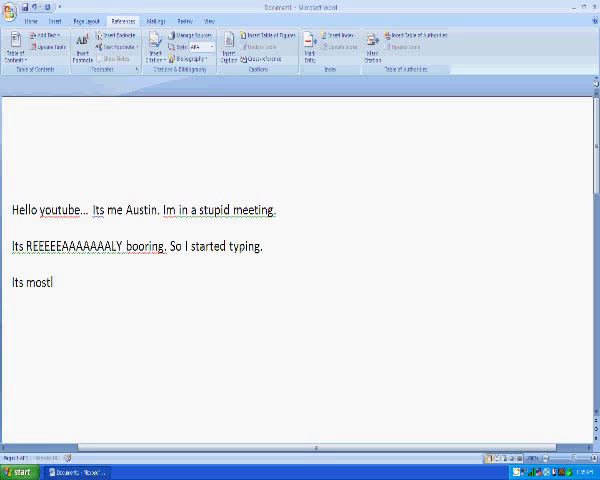
{"action": "type", "text": "ly the"}
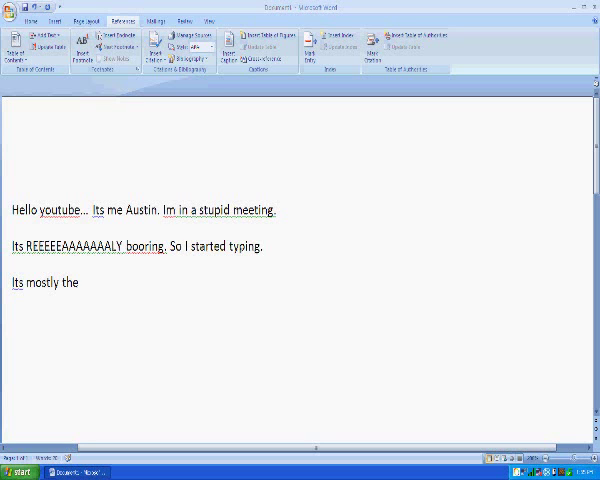
{"action": "type", "text": " cast for"}
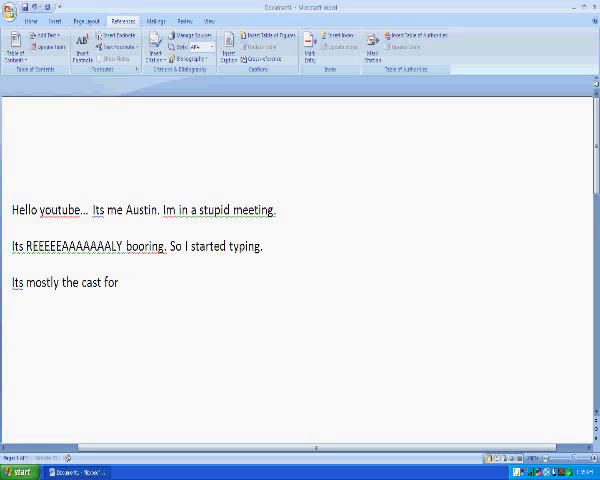
{"action": "type", "text": " my"}
{"action": "type", "text": "han"}
{"action": "type", "text": "nel"}
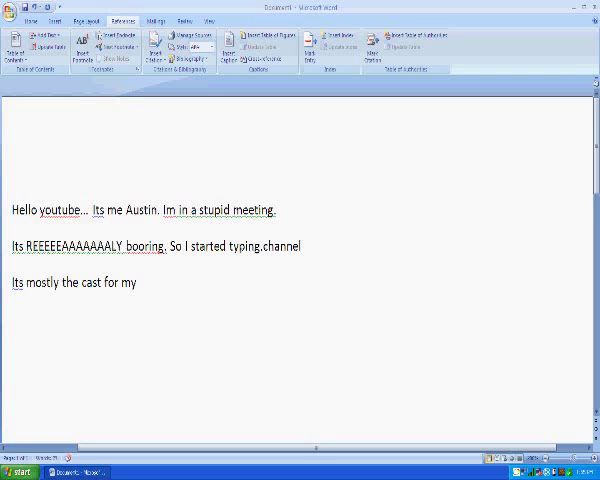
- Correct the 'cham=nnel' typo and remove the stray question mark in the earlier lines
{"action": "key", "text": "BackSpace"}
{"action": "key", "text": "BackSpace"}
{"action": "key", "text": "BackSpace"}
{"action": "key", "text": "BackSpace"}
{"action": "key", "text": "BackSpace"}
{"action": "key", "text": "BackSpace"}
{"action": "key", "text": "BackSpace"}
{"action": "type", "text": "?"}
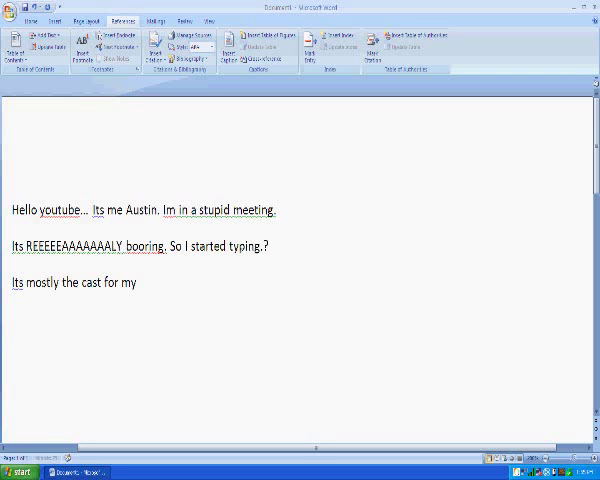
{"action": "key", "text": "Down"}
{"action": "type", "text": "cham="}
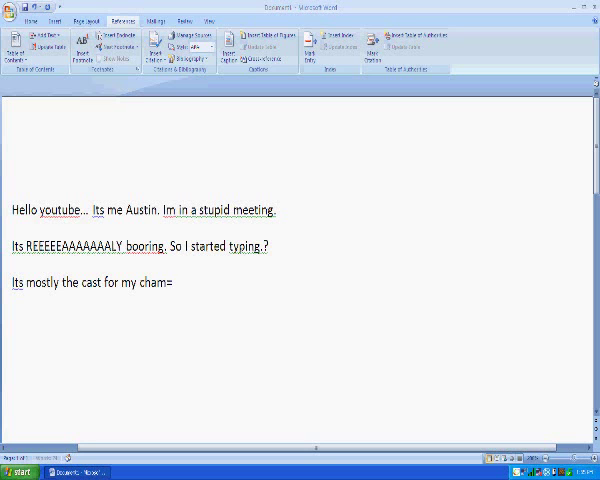
{"action": "type", "text": "nnel"}
{"action": "key", "text": "BackSpace"}
{"action": "key", "text": "BackSpace"}
{"action": "key", "text": "Up"}
{"action": "key", "text": "End"}
{"action": "key", "text": "BackSpace"}
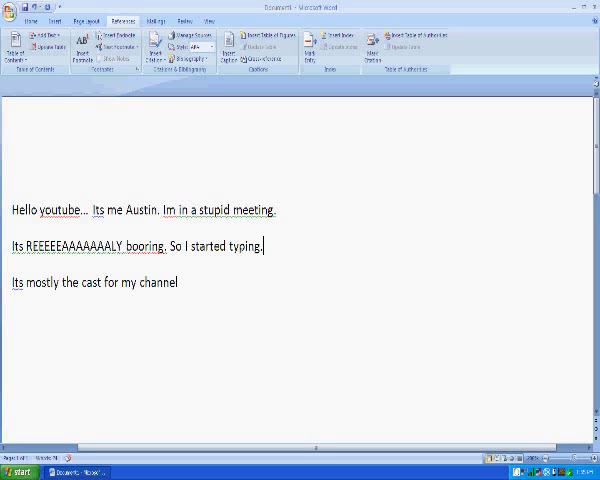
{"action": "key", "text": "Down"}
{"action": "type", "text": ". "}
{"action": "type", "text": "we it"}
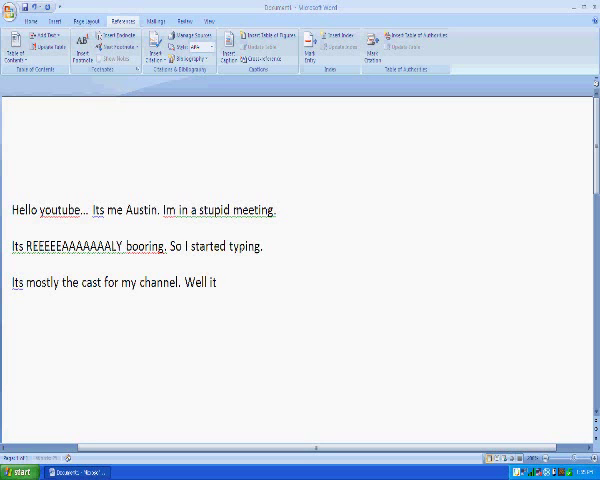
{"action": "type", "text": "s just "}
{"action": "type", "text": "me"}
{"action": "type", "text": " I gues"}
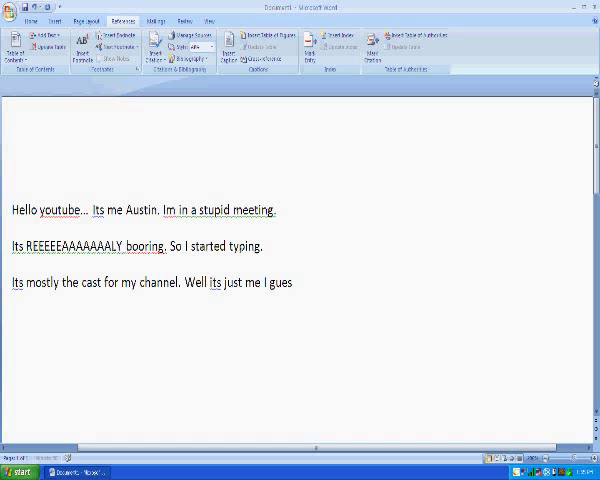
{"action": "type", "text": "s. and "}
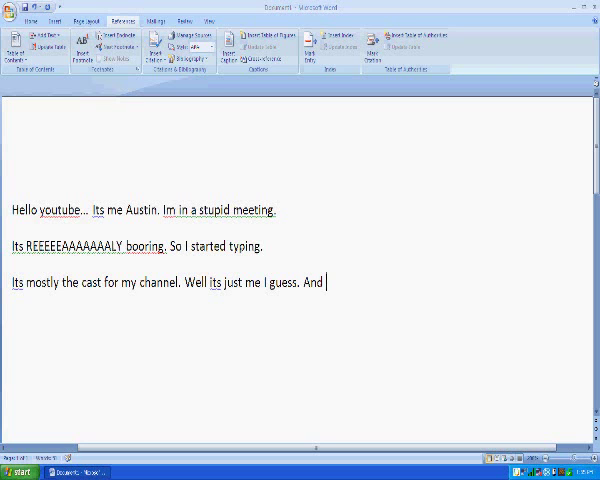
{"action": "type", "text": "5 other"}
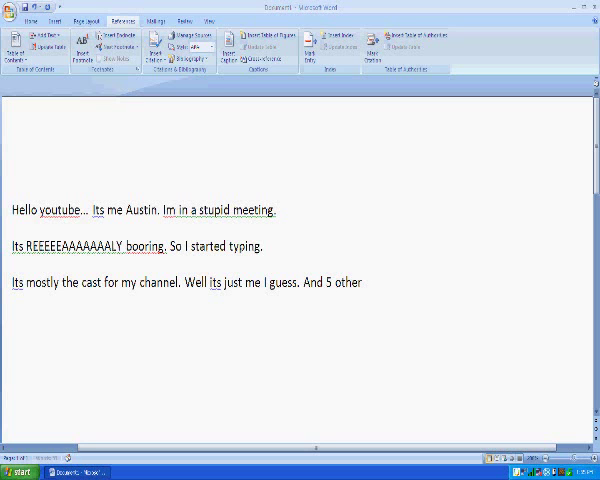
{"action": "type", "text": " guy"}
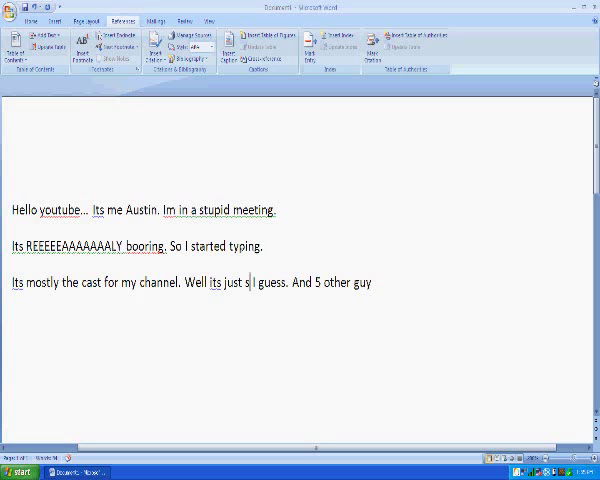
- Delete the stray 's' before 'I guess' and start the fourth line
{"action": "left_click", "coordinate": [248, 282]}
{"action": "key", "text": "BackSpace"}
{"action": "key", "text": "BackSpace"}
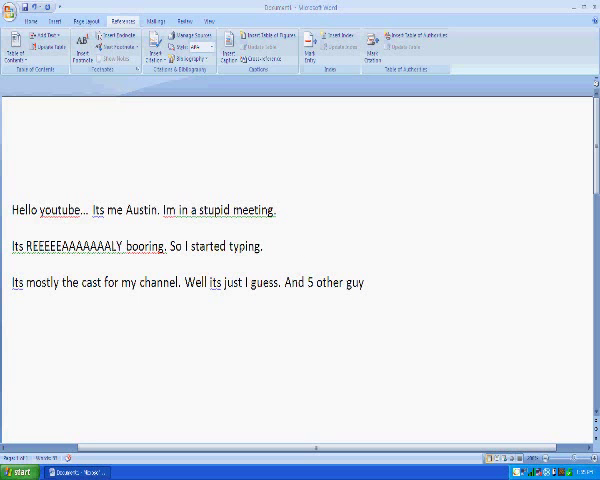
{"action": "key", "text": "End"}
{"action": "type", "text": "s"}
{"action": "key", "text": "Return"}
{"action": "type", "text": "IDK"}
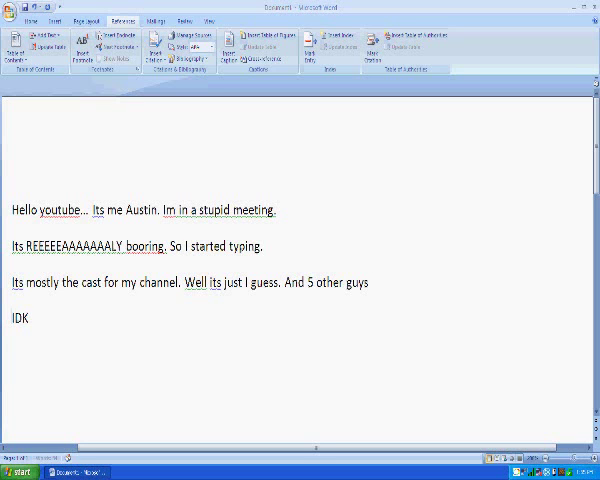
{"action": "type", "text": " whats "}
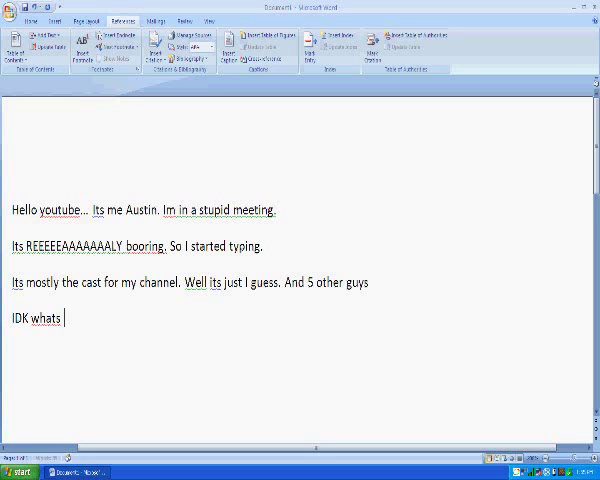
{"action": "type", "text": "happ"}
{"action": "type", "text": "ining"}
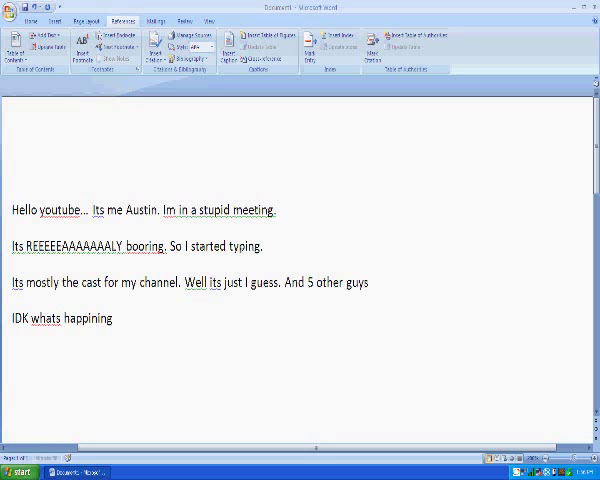
{"action": "key", "text": "BackSpace"}
{"action": "key", "text": "BackSpace"}
{"action": "key", "text": "BackSpace"}
{"action": "key", "text": "BackSpace"}
{"action": "key", "text": "BackSpace"}
{"action": "type", "text": "ening."}
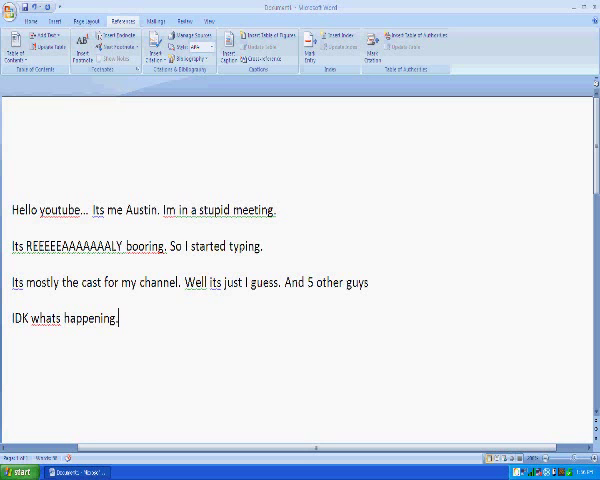
{"action": "type", "text": " but oh"}
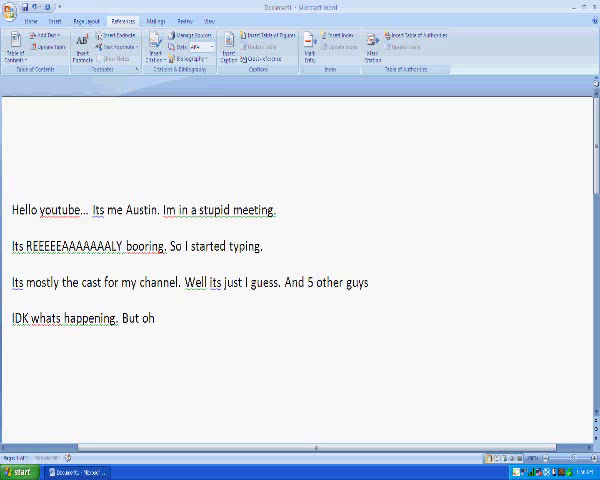
{"action": "type", "text": " well."}
{"action": "type", "text": " I feel"}
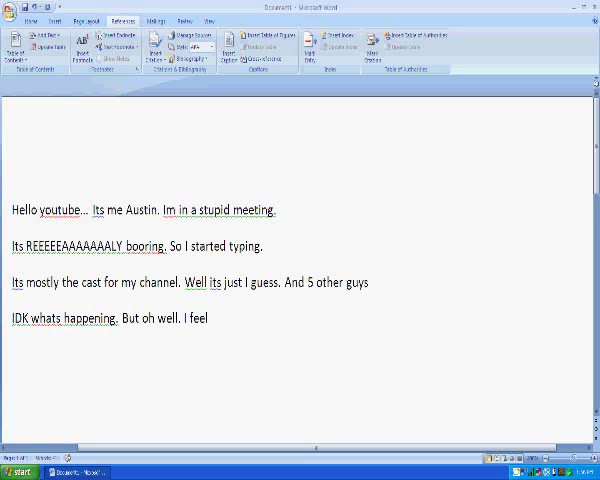
{"action": "type", "text": " like sui"}
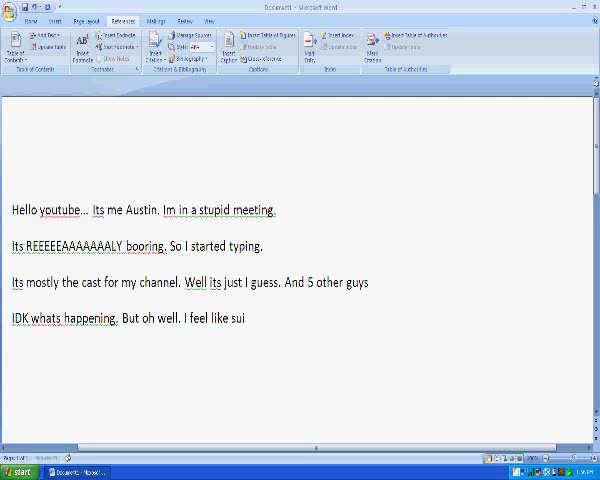
{"action": "type", "text": "cide ma"}
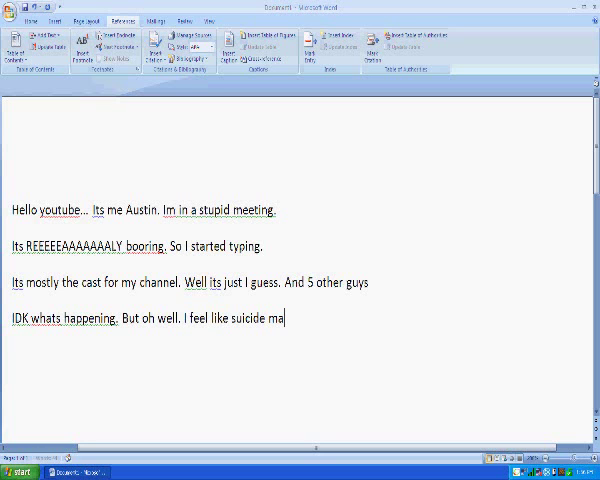
{"action": "type", "text": "y be an op"}
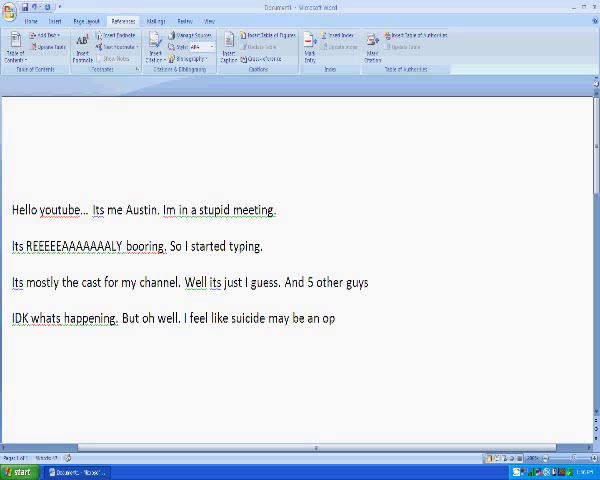
{"action": "type", "text": "tion fo"}
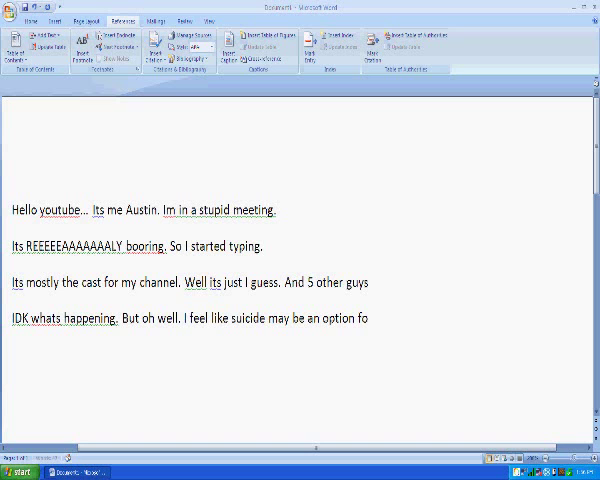
{"action": "type", "text": "r this meeti"}
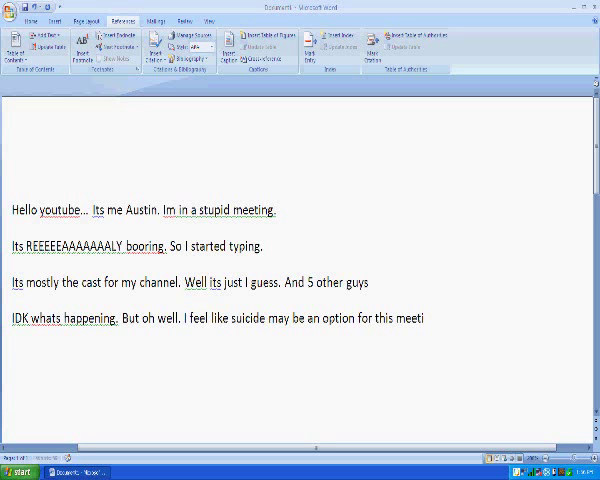
{"action": "type", "text": "ng."}
- Start the fifth line 'Dylan, Ryan,...' and remove the stray 'r' after the comma
{"action": "key", "text": "Return"}
{"action": "type", "text": "Dyl"}
{"action": "type", "text": "an, r"}
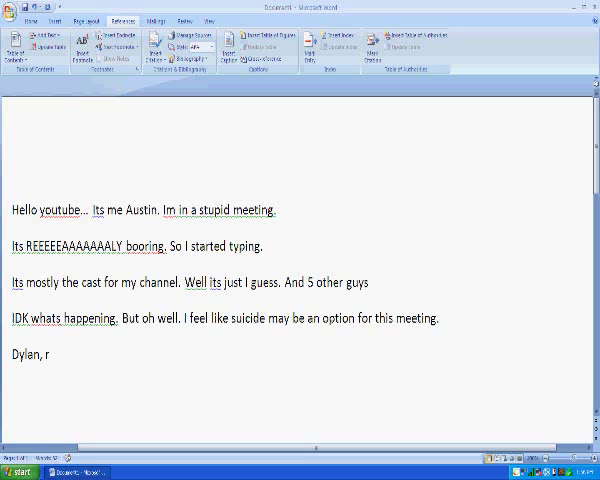
{"action": "key", "text": "BackSpace"}
{"action": "type", "text": "Ryan,"}
{"action": "type", "text": " Connor, A"}
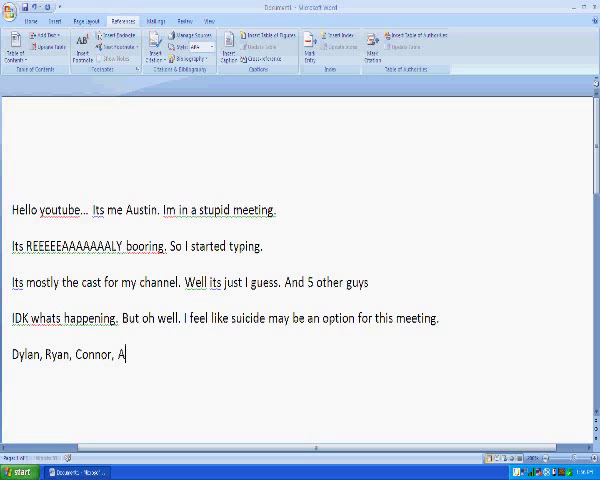
{"action": "type", "text": "nd a ra"}
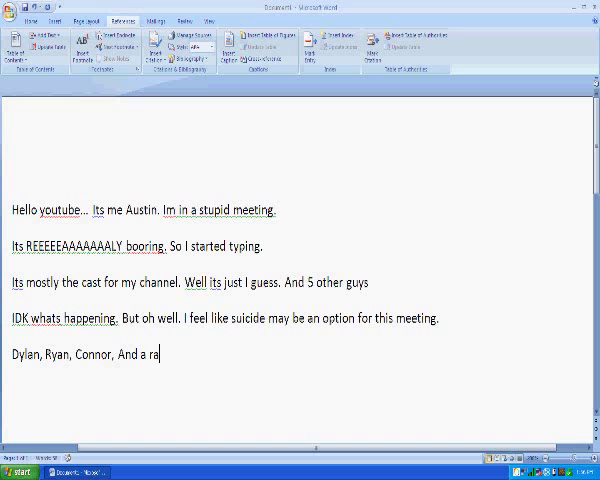
{"action": "type", "text": "ndom fa"}
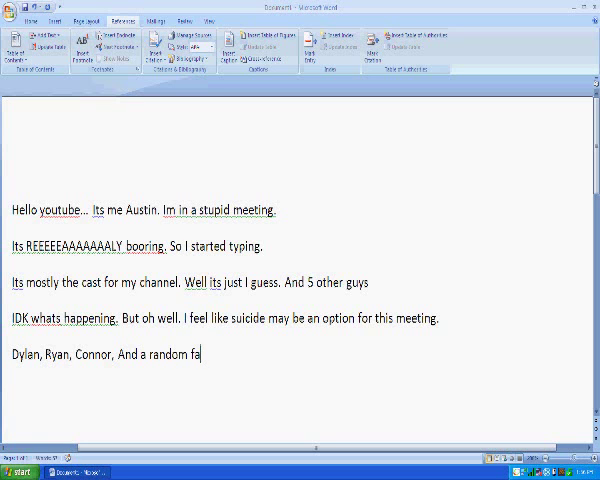
{"action": "type", "text": "g are at th"}
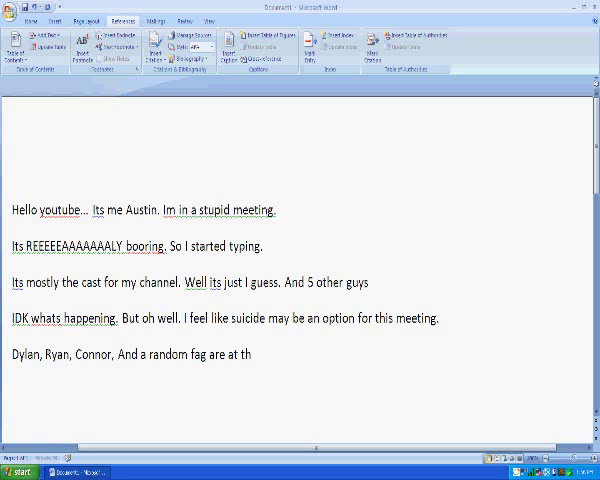
{"action": "type", "text": "is mee"}
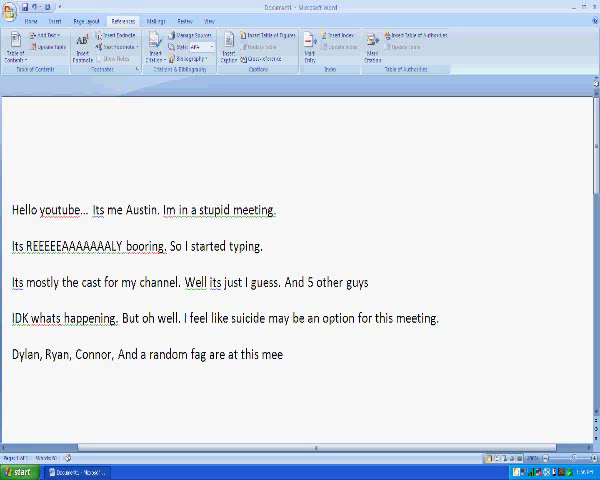
{"action": "type", "text": "ting"}
{"action": "type", "text": "."}
- Delete every typed line, including the leftover 'Hello youtube' line
{"action": "left_click_drag", "start_coordinate": [80, 210], "coordinate": [312, 356]}
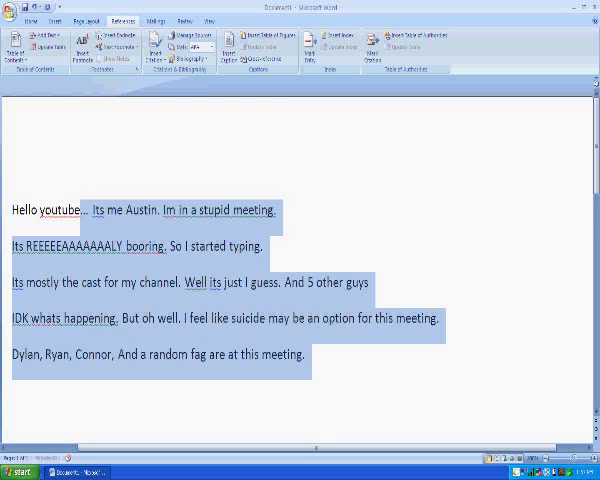
{"action": "key", "text": "BackSpace"}
{"action": "key", "text": "ctrl+a"}
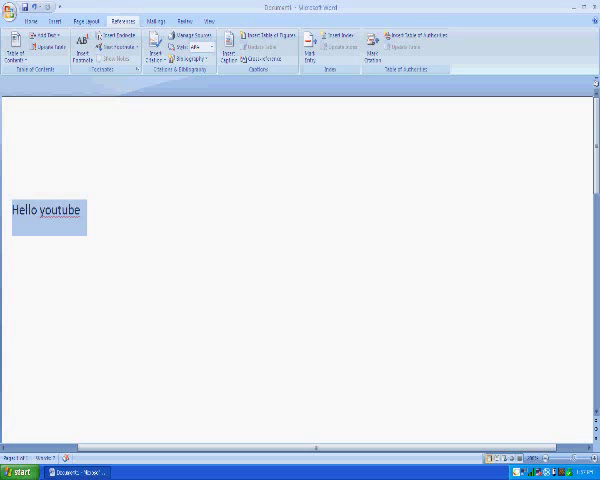
{"action": "key", "text": "BackSpace"}
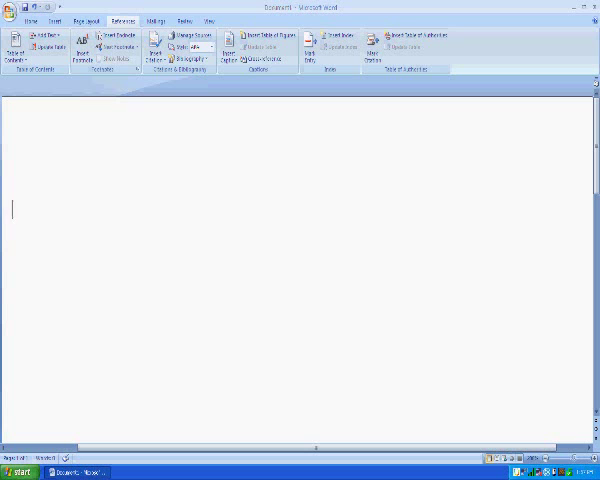
{"action": "type", "text": "no"}
{"action": "type", "text": "he is on"}
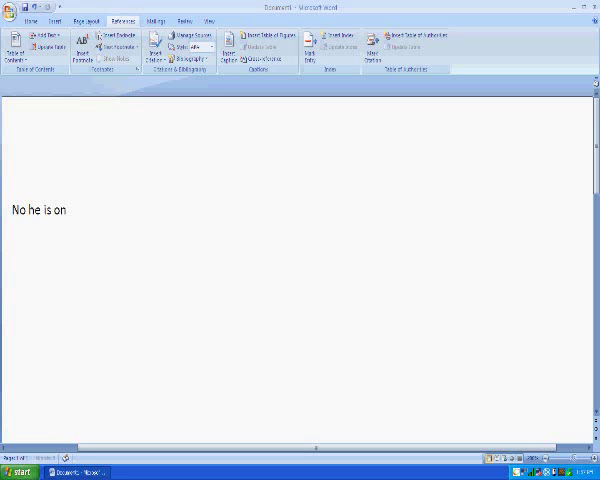
{"action": "type", "text": " to somet"}
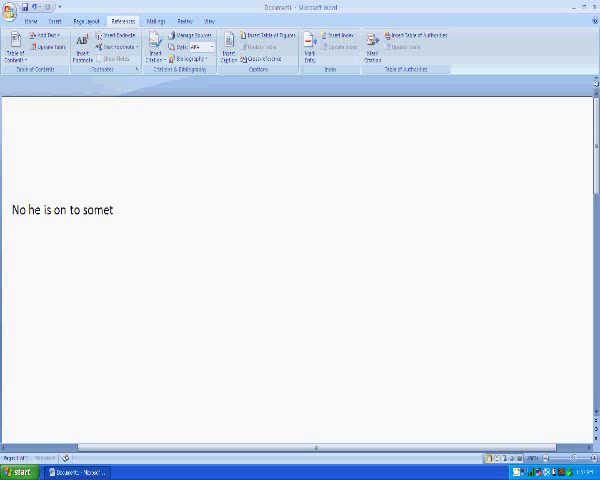
{"action": "type", "text": "hing!!!!"}
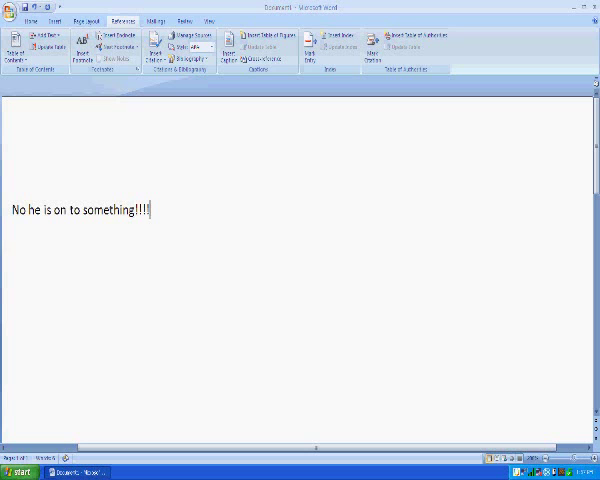
- Write 'No he is on to something!!!!' and 'Phew he didn't see. Well this meeting sucks.', removing stray characters
{"action": "key", "text": "Return"}
{"action": "type", "text": "phew he"}
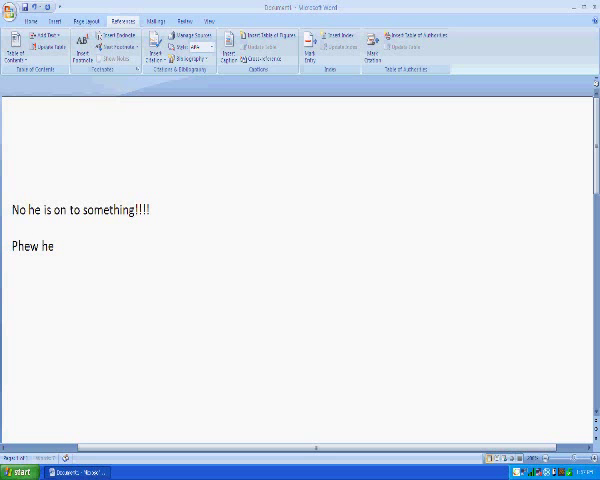
{"action": "type", "text": " din't s"}
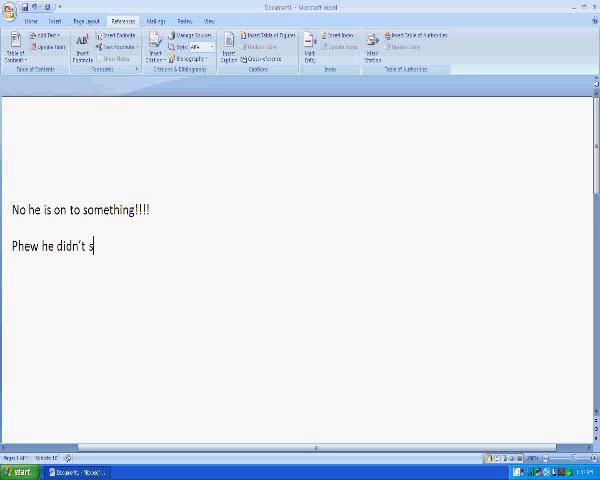
{"action": "type", "text": "ee."}
{"action": "type", "text": " well"}
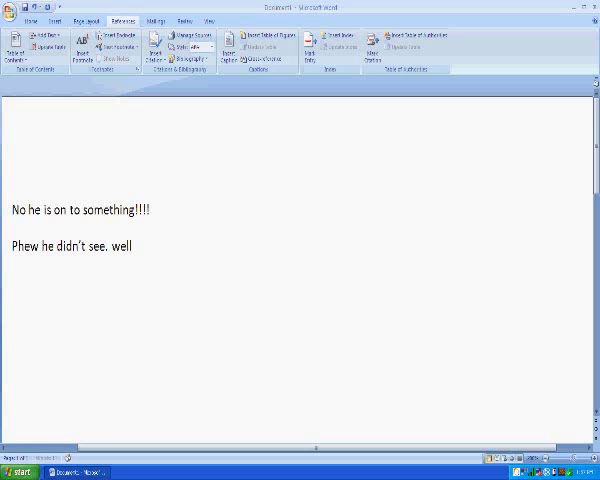
{"action": "type", "text": " th"}
{"action": "type", "text": " mee"}
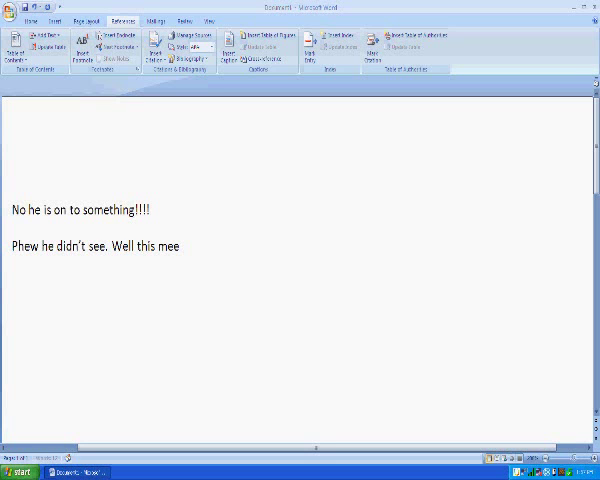
{"action": "type", "text": "ting"}
{"action": "key", "text": "Up"}
{"action": "type", "text": "su"}
{"action": "type", "text": "cks"}
{"action": "key", "text": "BackSpace"}
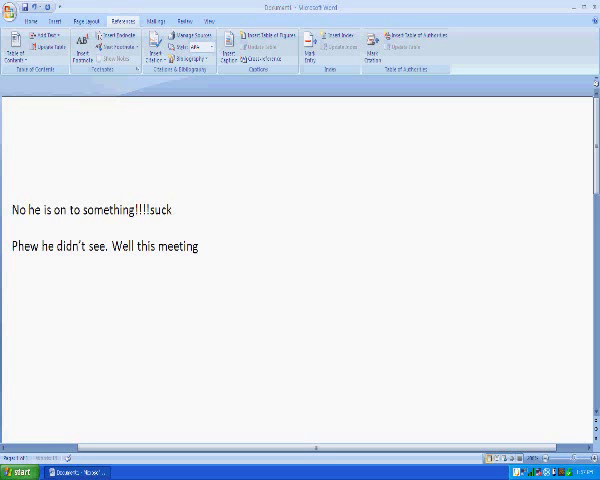
{"action": "key", "text": "BackSpace"}
{"action": "key", "text": "BackSpace"}
{"action": "key", "text": "BackSpace"}
{"action": "key", "text": "BackSpace"}
{"action": "key", "text": "ctrl+End"}
{"action": "type", "text": "suck"}
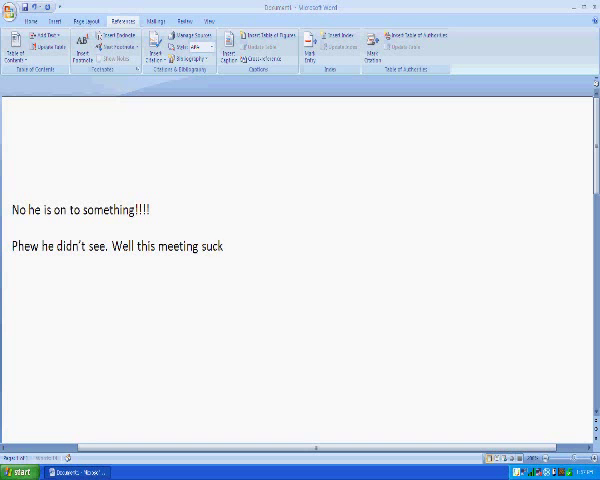
{"action": "type", "text": "s/."}
{"action": "key", "text": "BackSpace"}
{"action": "key", "text": "BackSpace"}
{"action": "type", "text": "."}
- Start a third line 'Pens Its my callsign. Hm,' and fix the mistyped letters after 'callsign'
{"action": "key", "text": "Return"}
{"action": "type", "text": "pens"}
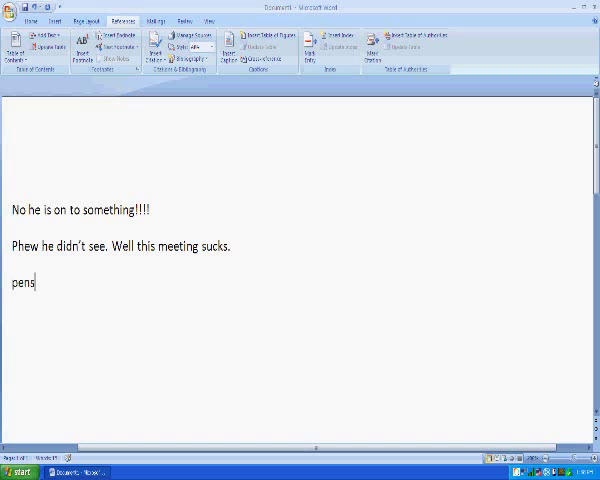
{"action": "type", "text": " I"}
{"action": "type", "text": "ts my c"}
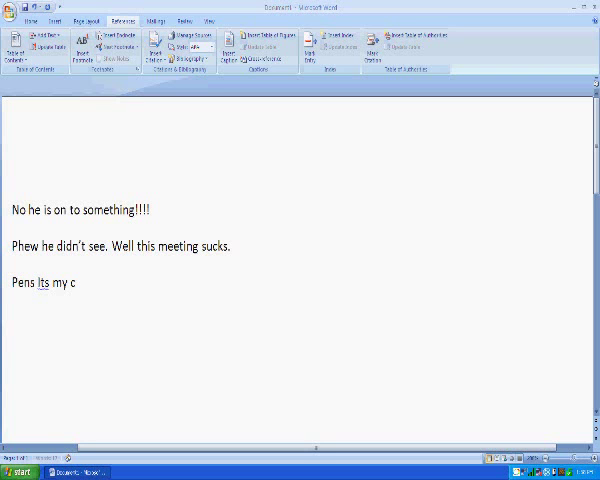
{"action": "type", "text": "allsign"}
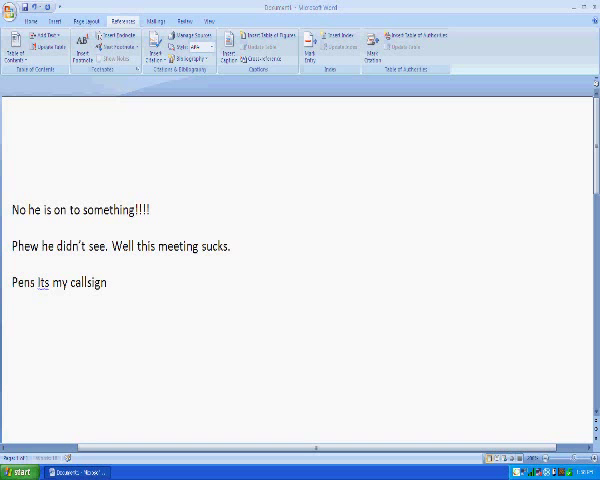
{"action": "type", "text": "."}
{"action": "type", "text": " hm"}
{"action": "key", "text": "BackSpace"}
{"action": "key", "text": "BackSpace"}
{"action": "type", "text": "Hm, "}
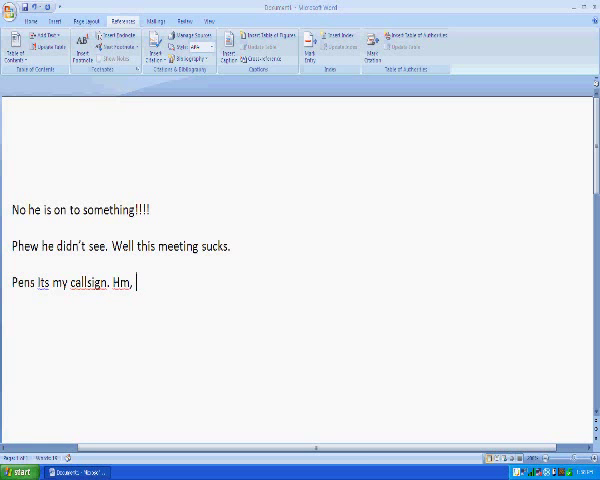
{"action": "type", "text": "should "}
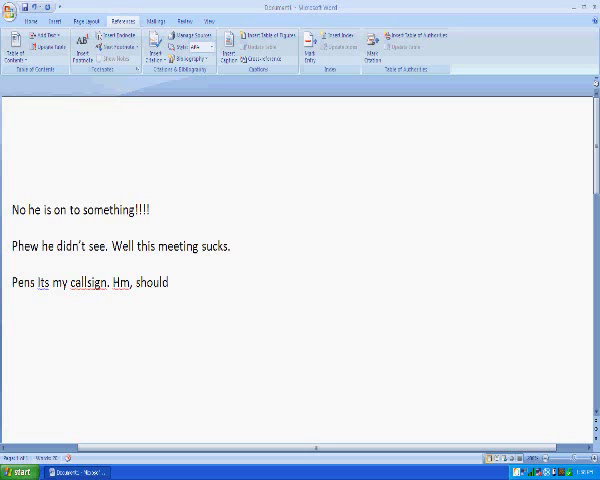
{"action": "type", "text": "I"}
{"action": "type", "text": " do hal"}
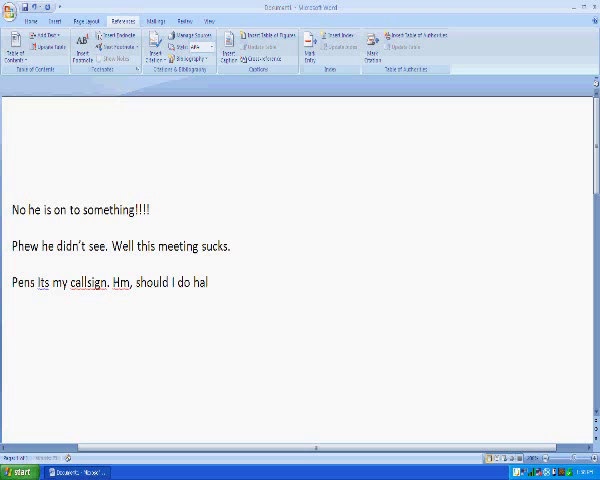
{"action": "type", "text": "o reac"}
{"action": "type", "text": "h videos"}
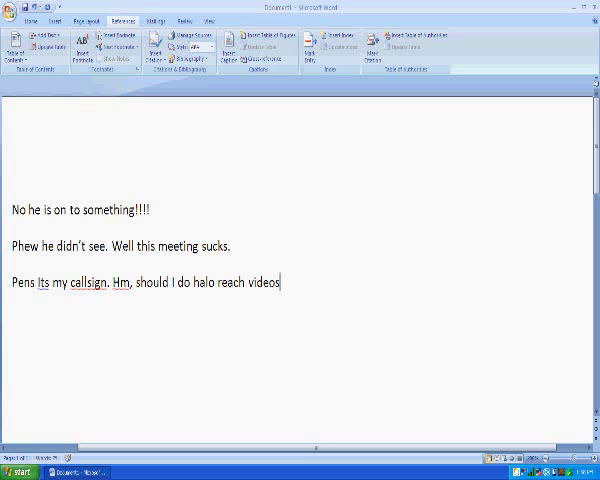
{"action": "type", "text": "? "}
{"action": "type", "text": "I pro"}
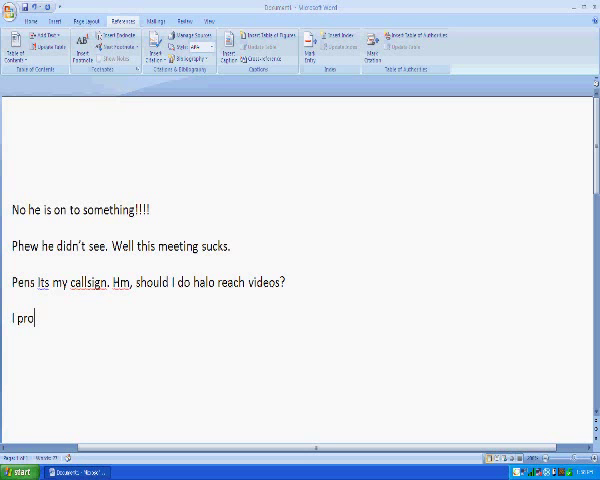
{"action": "type", "text": "bably "}
{"action": "type", "text": "will"}
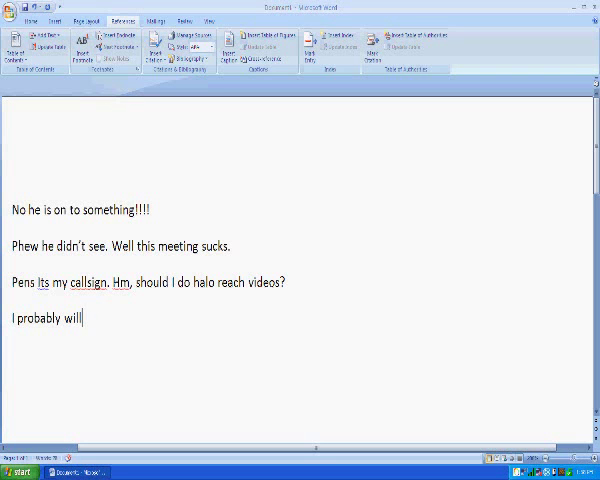
{"action": "type", "text": ". An"}
{"action": "type", "text": "d more mine"}
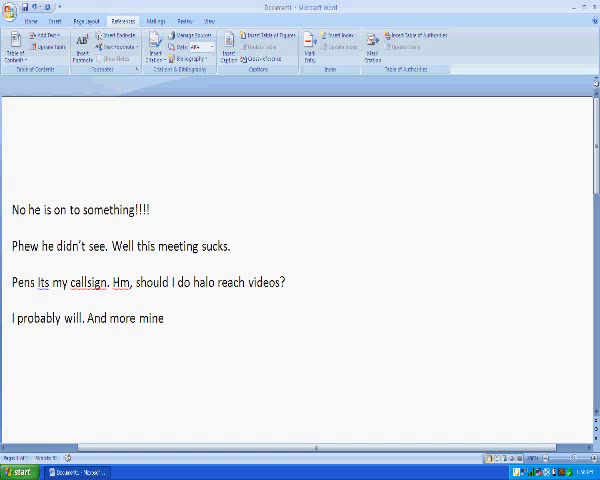
{"action": "type", "text": "craf"}
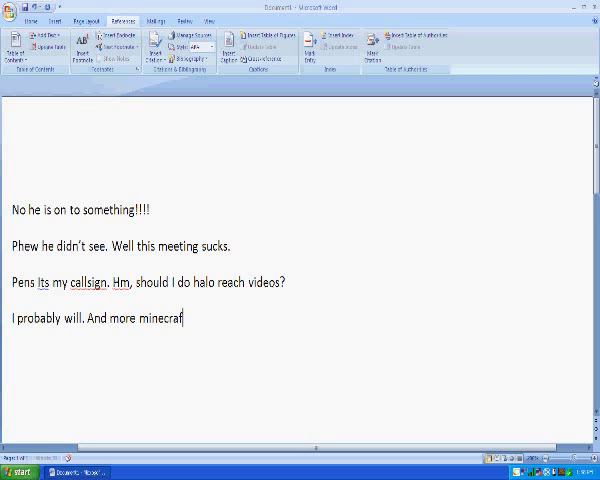
{"action": "type", "text": "t vids"}
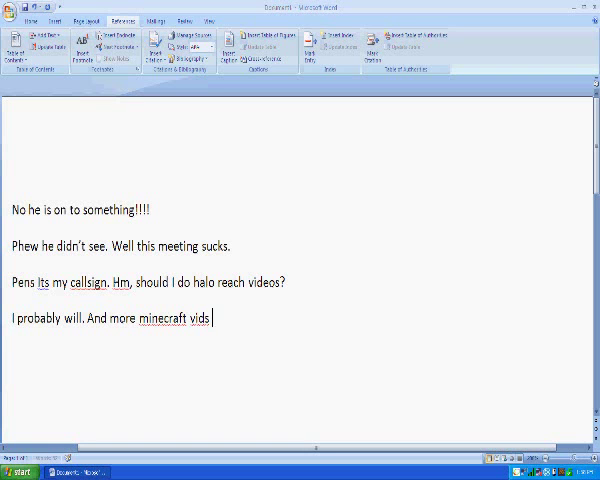
{"action": "type", "text": " too."}
- Add 'I probably will. And more minecraft vids too.' and begin 'Again... THIS MEETING SUCKS!!!'
{"action": "key", "text": "Return"}
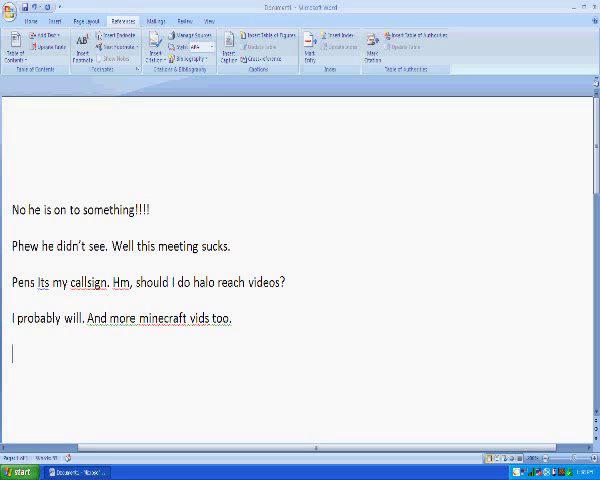
{"action": "type", "text": "Aga"}
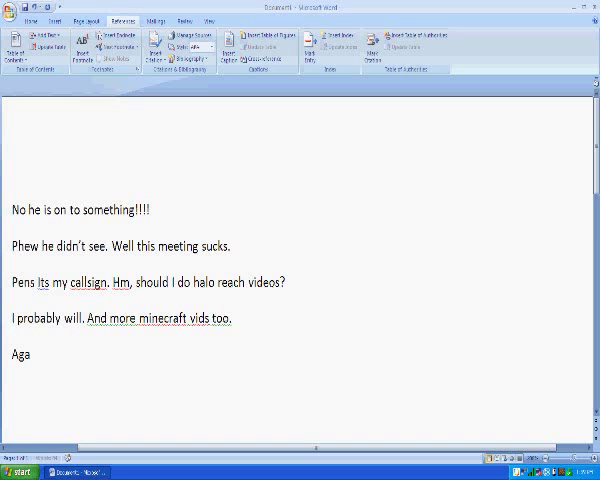
{"action": "type", "text": "in..."}
{"action": "type", "text": " THIS"}
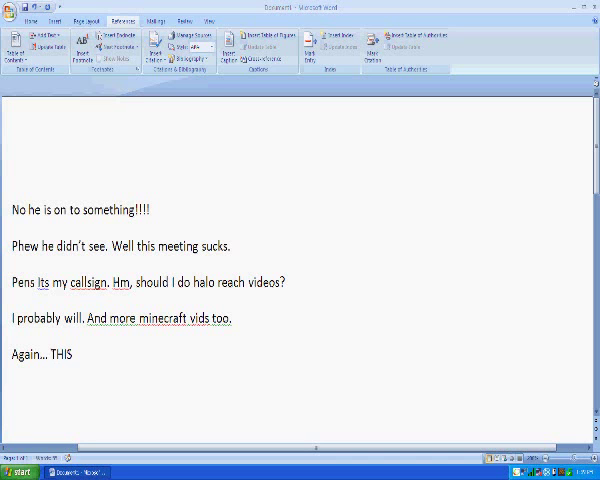
{"action": "type", "text": " MEETING S"}
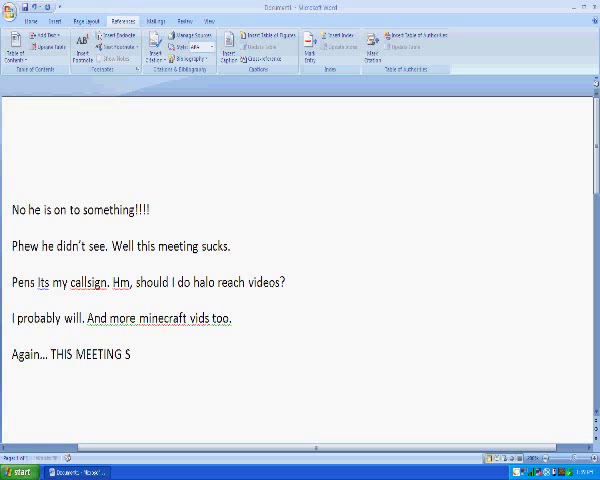
{"action": "type", "text": "UCKS"}
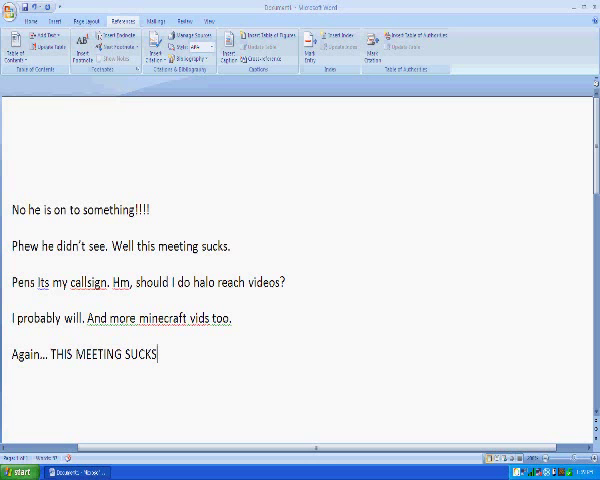
{"action": "type", "text": "!!!"}
- Add the closing line 'Well cya the other guys are onto something.'
{"action": "key", "text": "Return"}
{"action": "type", "text": "Wel"}
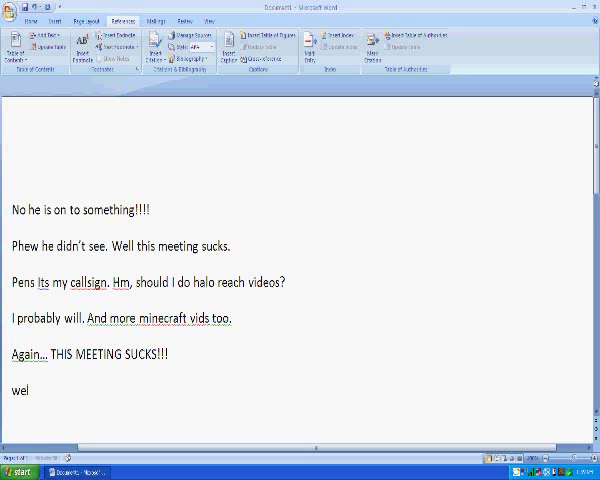
{"action": "type", "text": "l cya"}
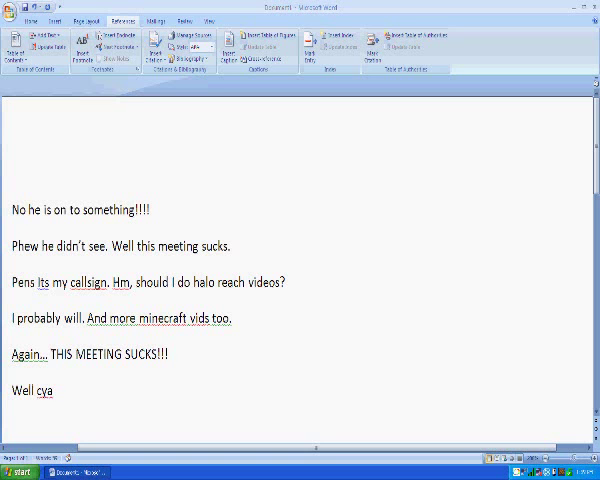
{"action": "type", "text": " the other"}
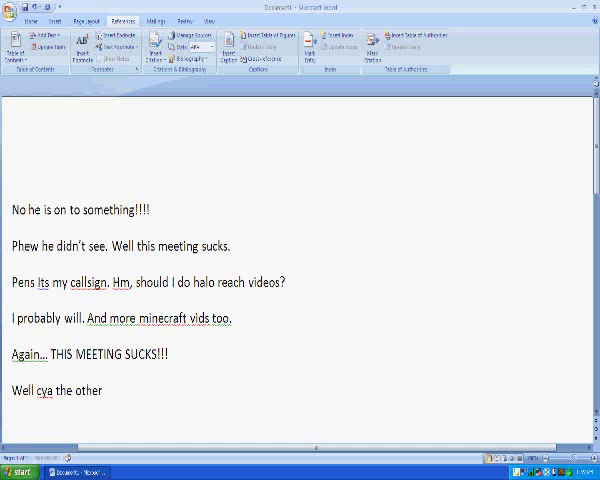
{"action": "type", "text": " guys are"}
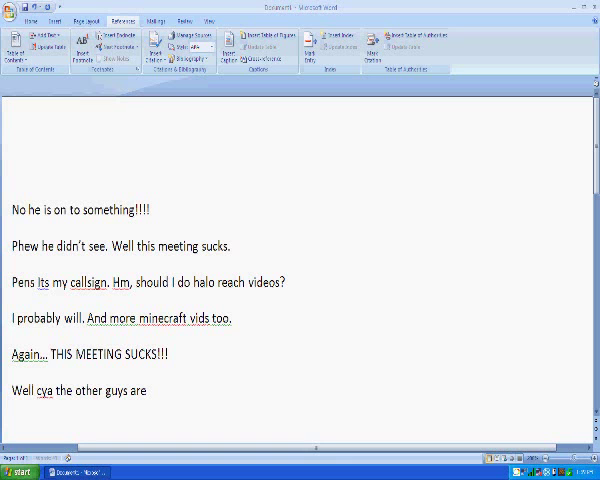
{"action": "type", "text": " onto some"}
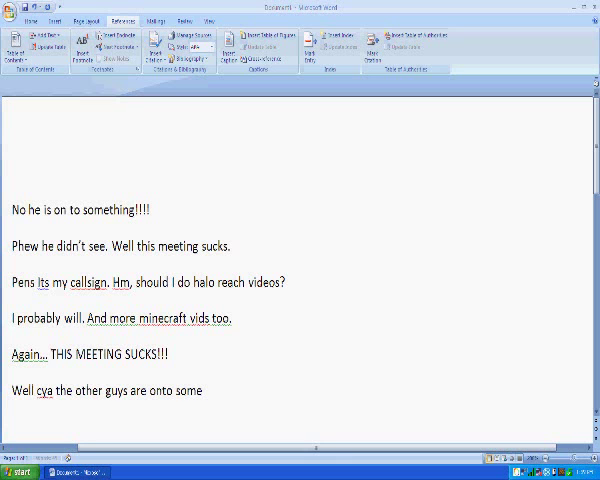
{"action": "type", "text": "thing."}
{"action": "right_click", "coordinate": [518, 468]}
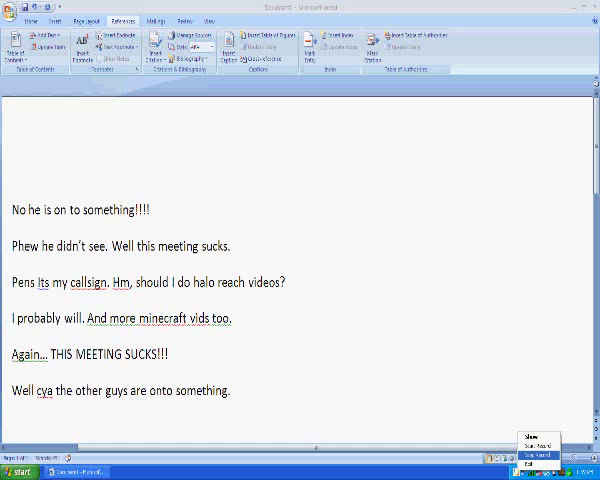